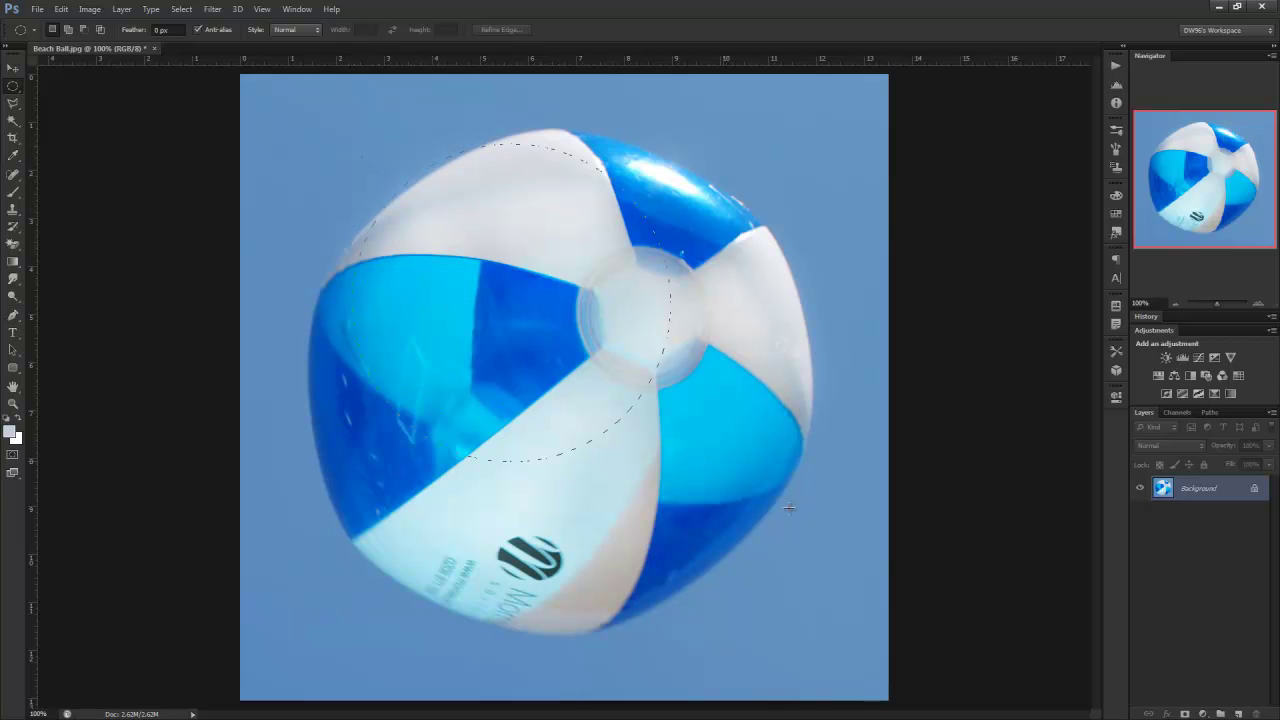
Step: Deselect the elliptical selection over the beach ball
key(ctrl+shift+d)
right_click(628, 396)
click(652, 404)
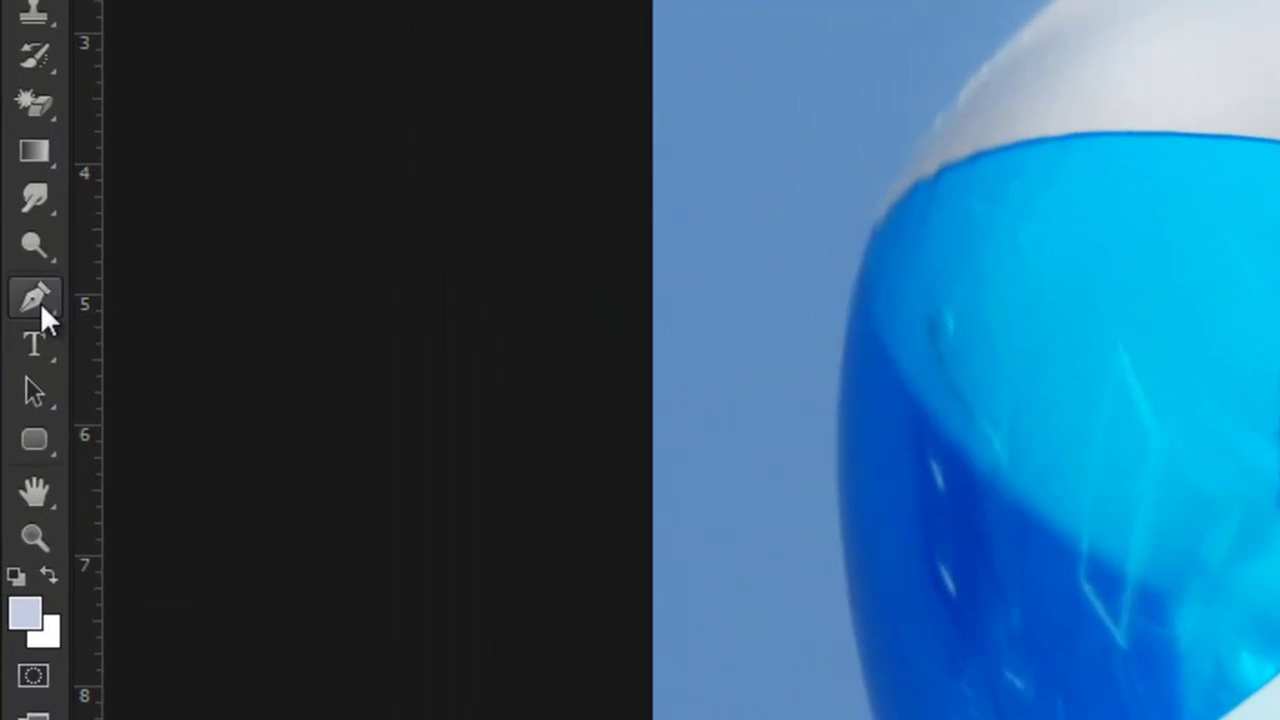
Step: Start a Pen tool path at the ball's lower-left corner and add a curved anchor point along its left edge
click(40, 303)
key(p)
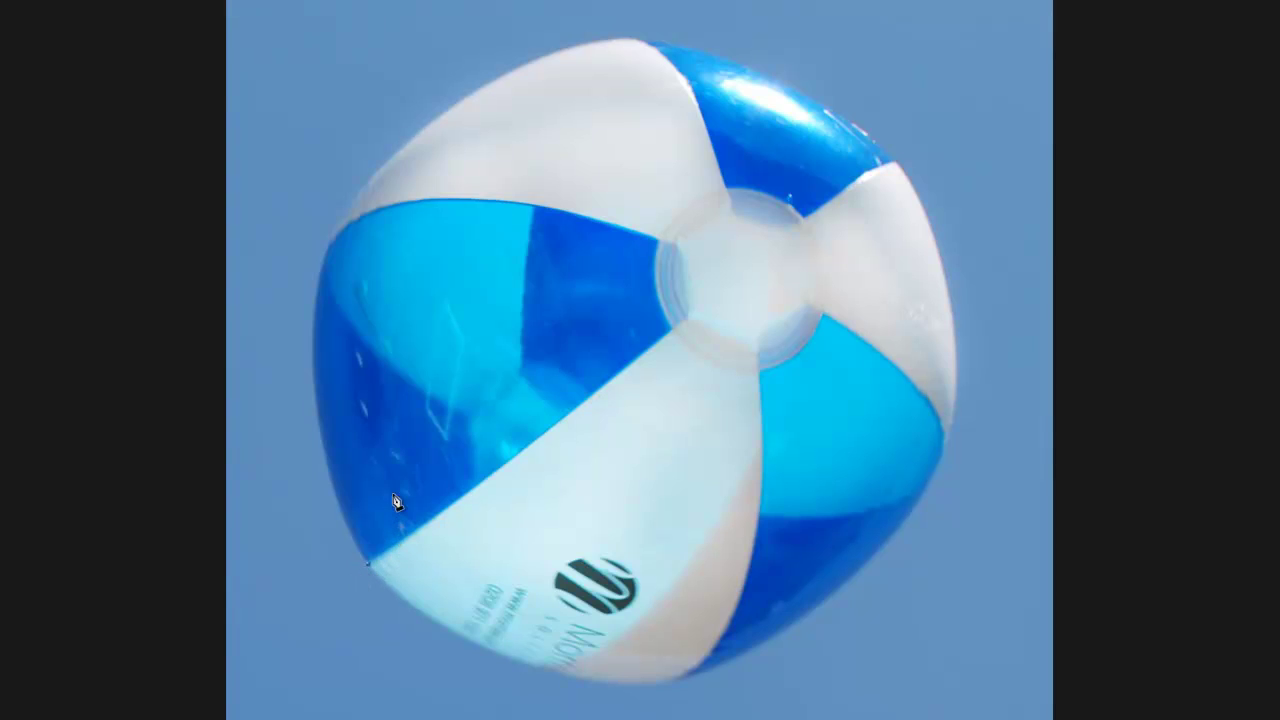
click(334, 250)
mouse_move(334, 250)
mouse_down()
mouse_move(398, 150)
mouse_move(389, 79)
mouse_up()
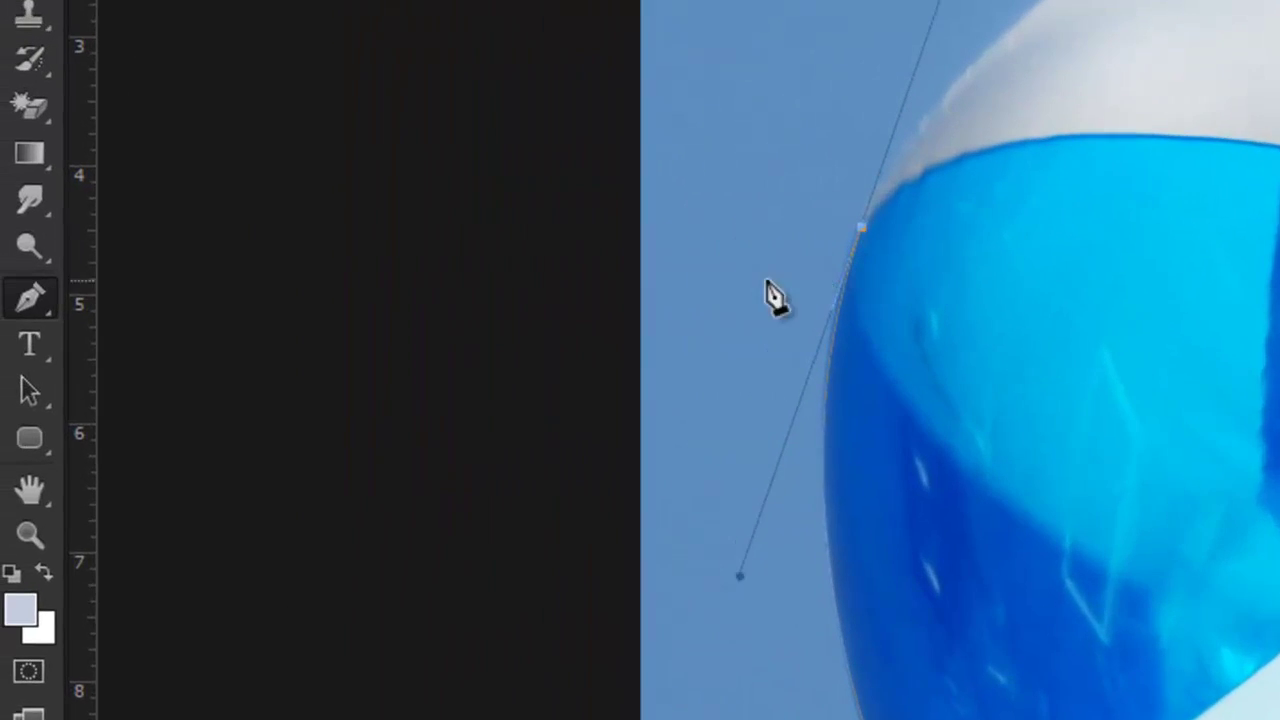
Step: Convert the left-edge anchor to a corner point, then pull its direction handles out again so the curve follows the ball
click(32, 308)
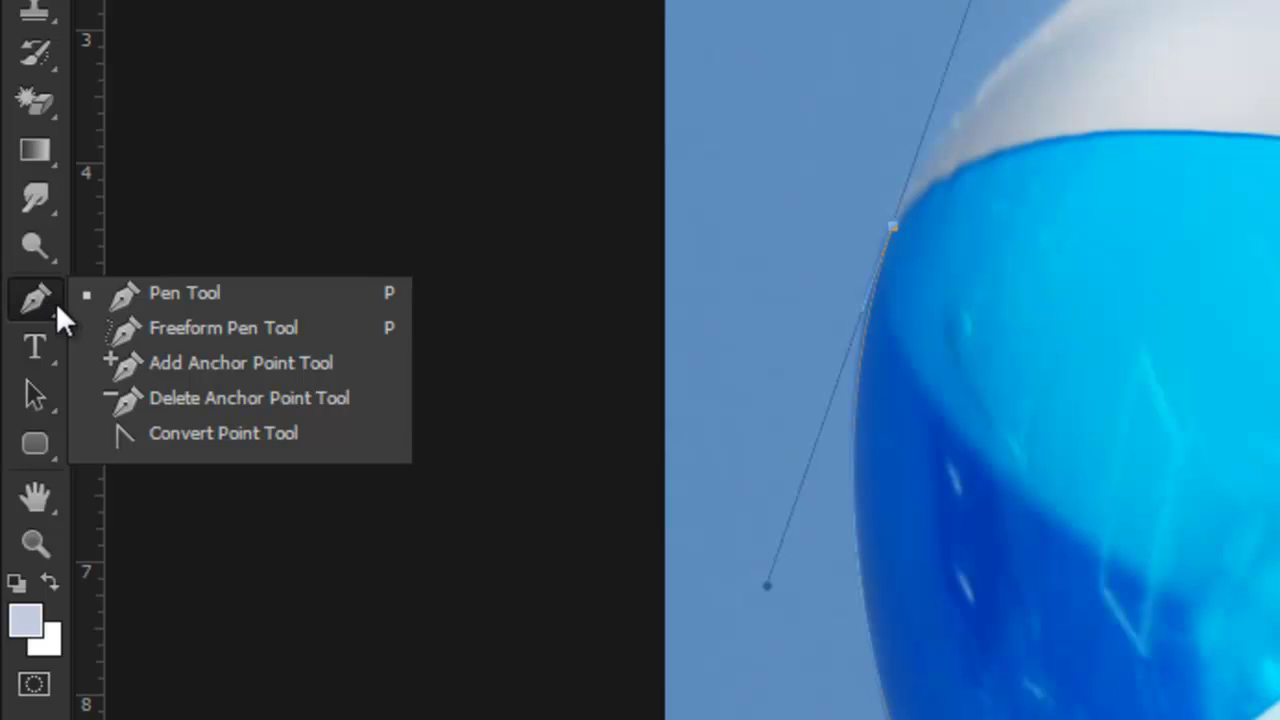
click(307, 437)
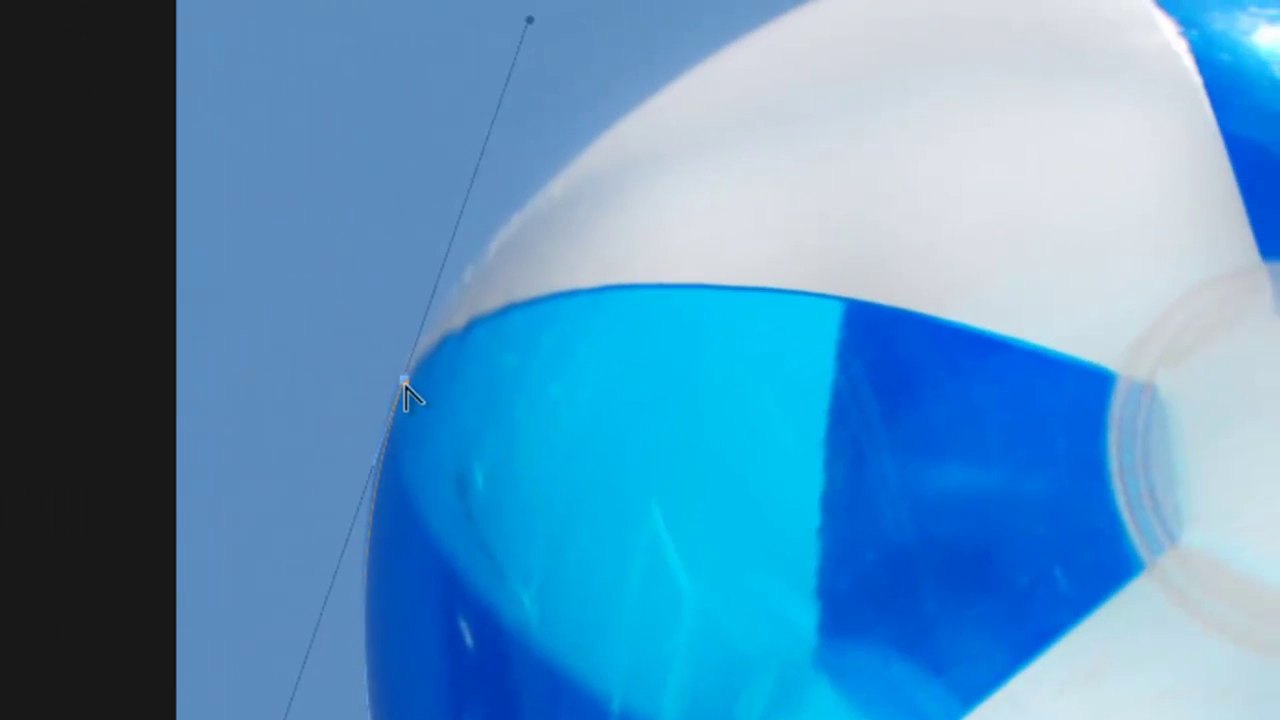
click(395, 387)
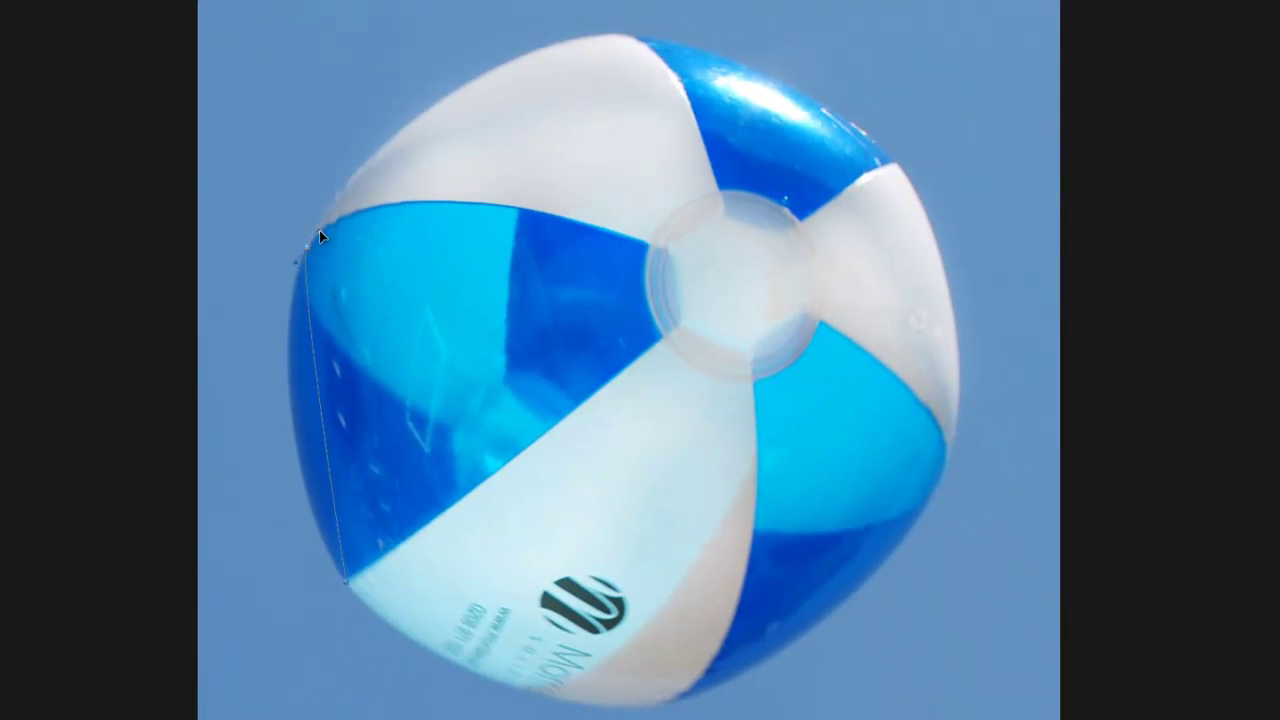
drag(319, 234, 369, 71)
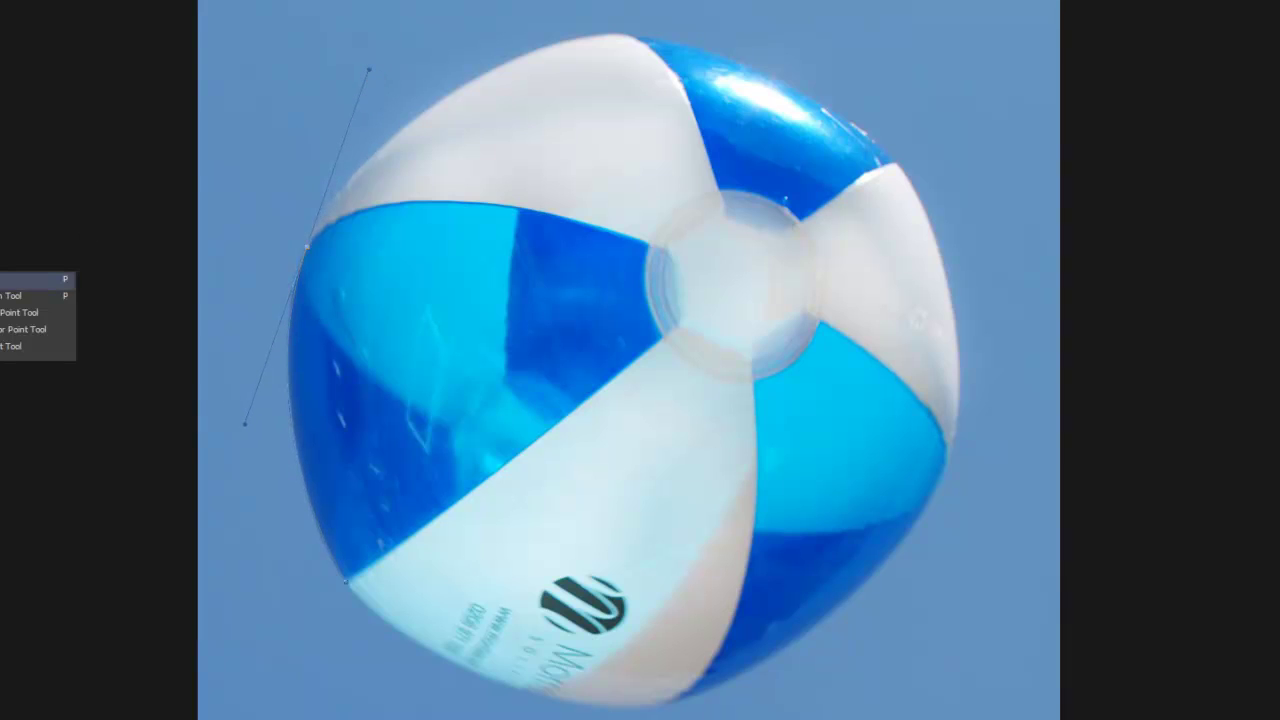
Step: Continue the Pen tool path with curved anchors along the ball's top, right and lower-right edges to complete the outline
click(25, 287)
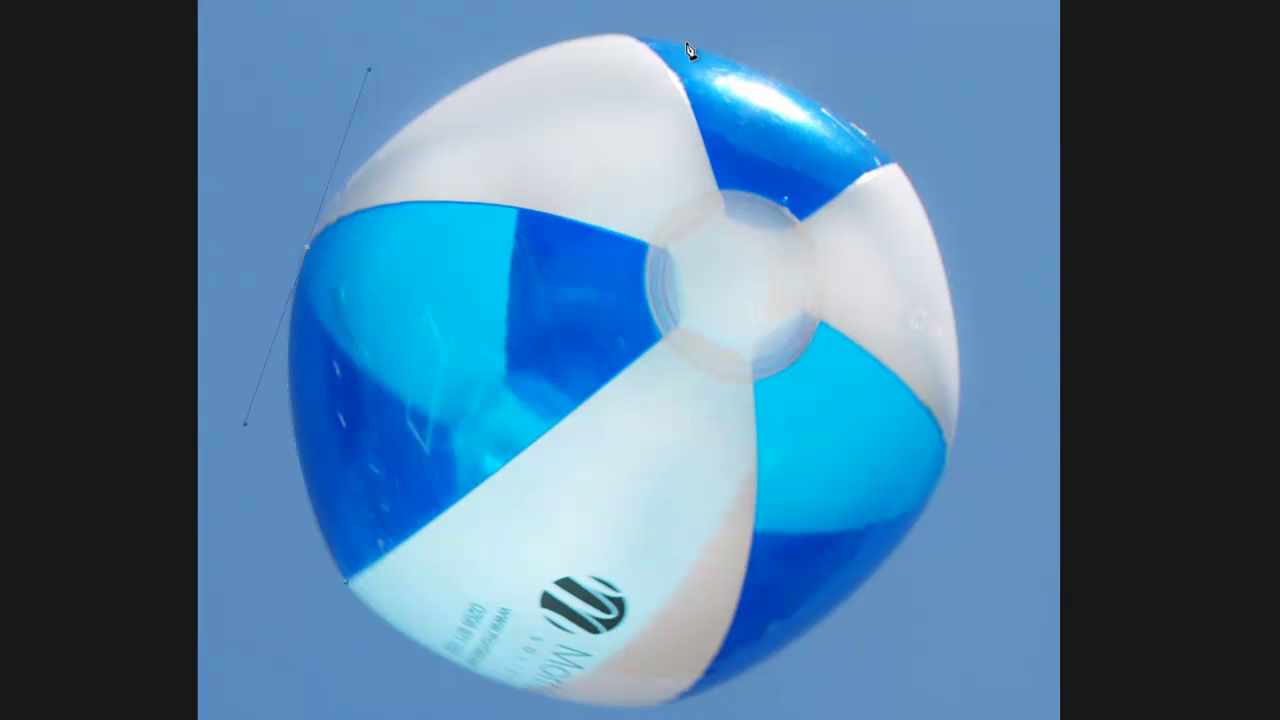
drag(704, 48, 770, 87)
drag(951, 304, 960, 486)
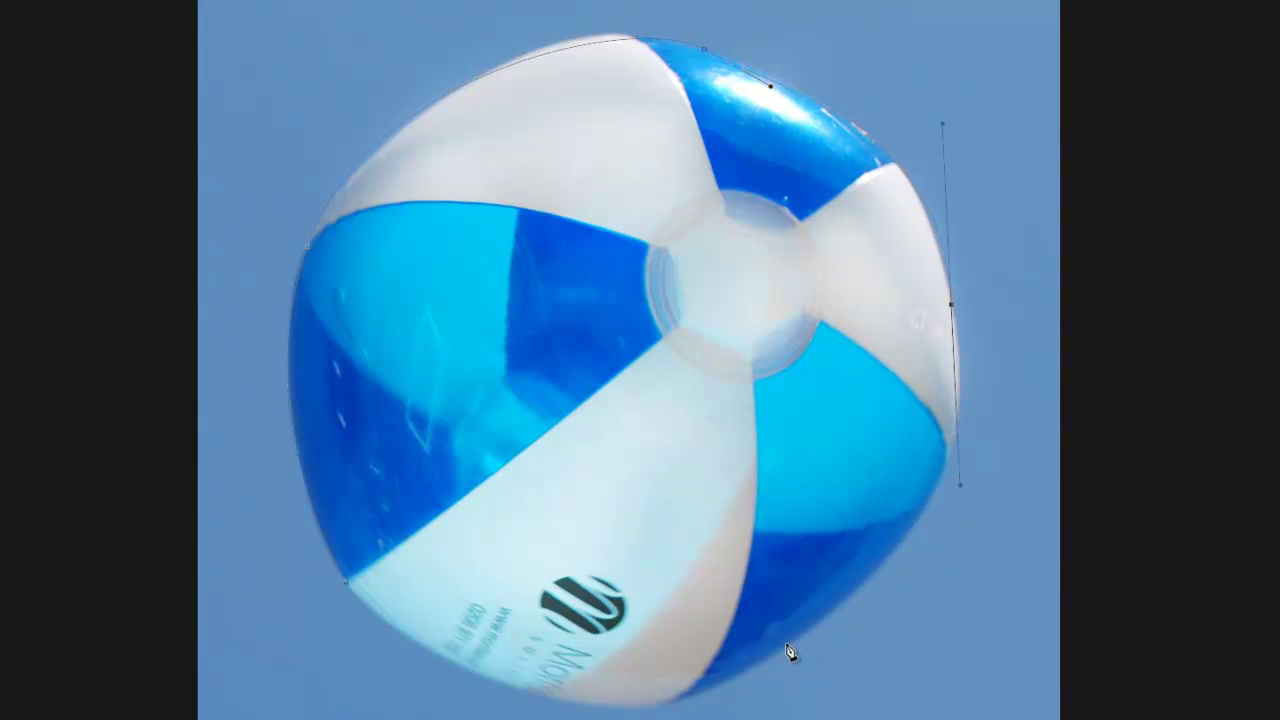
drag(785, 645, 632, 718)
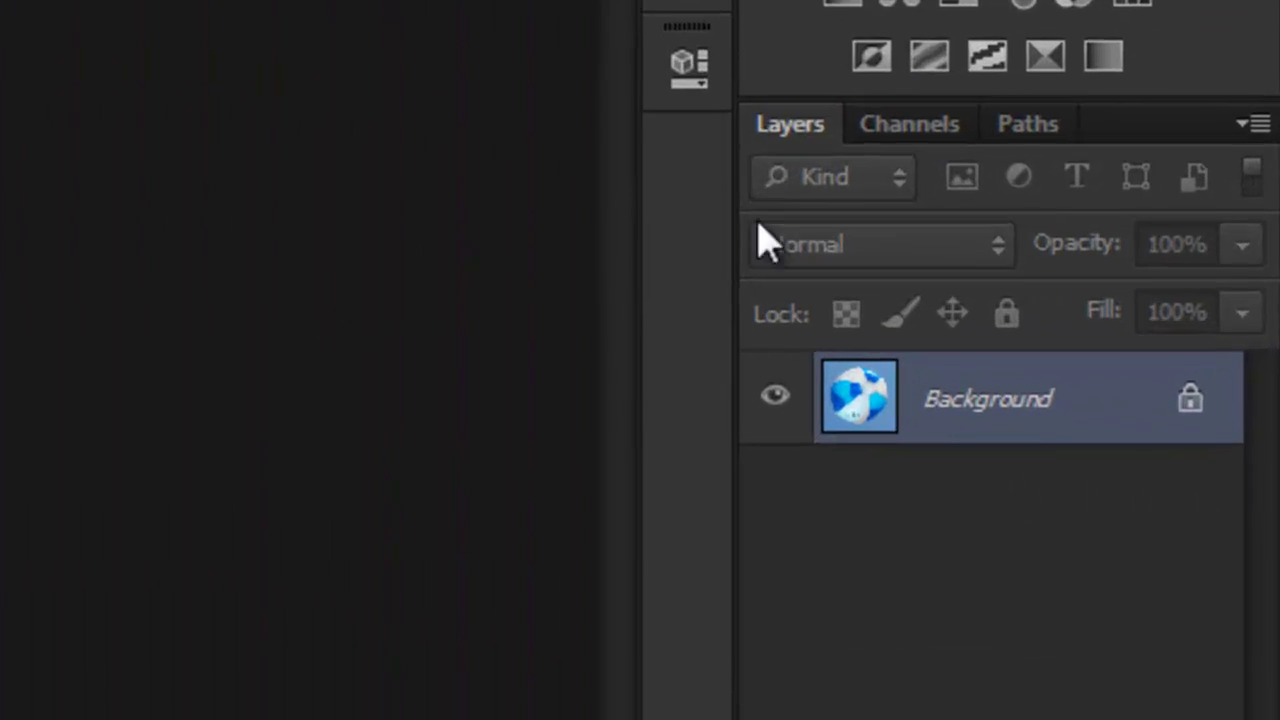
Step: Make a new anti-aliased selection from the Work Path with a feather radius of 1 pixel
click(1008, 92)
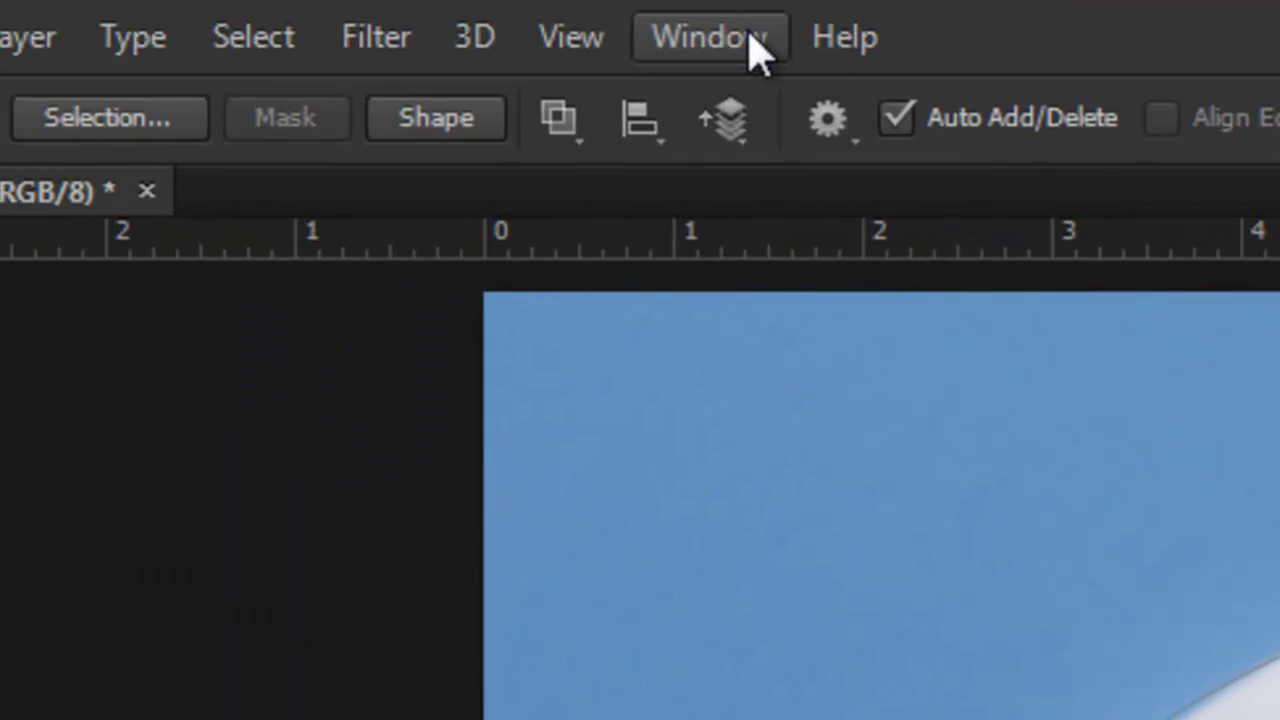
click(745, 28)
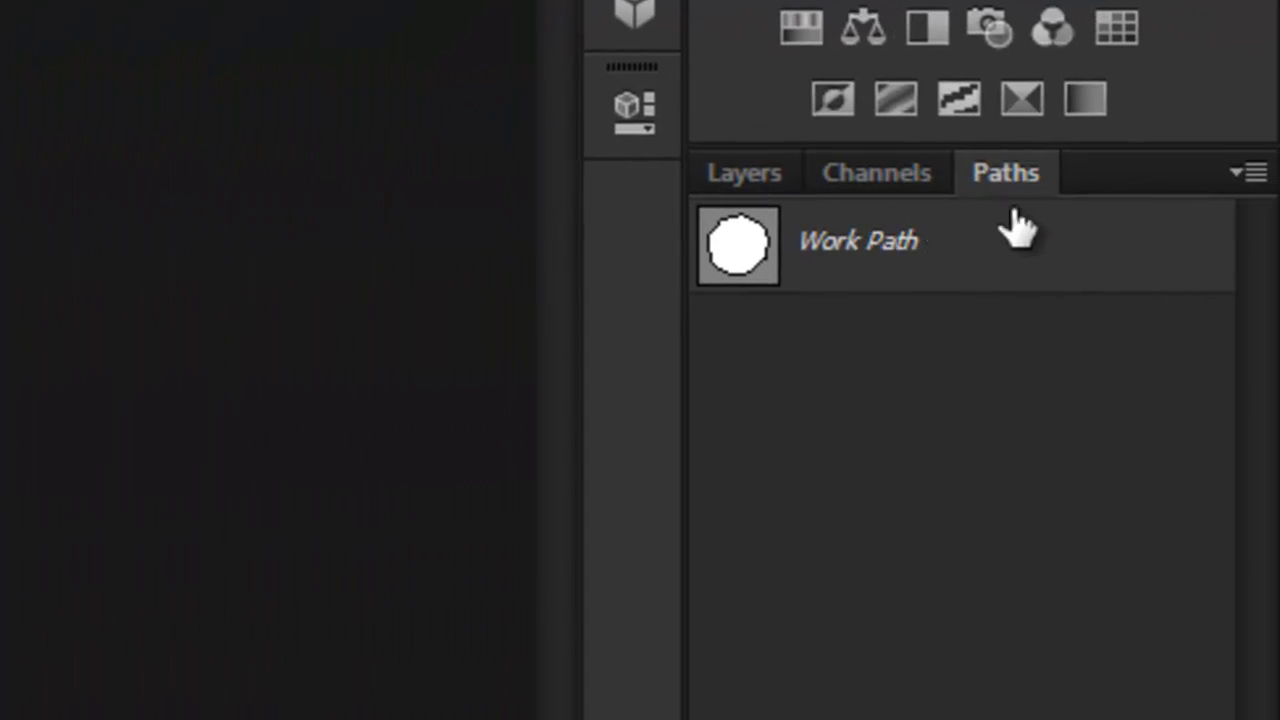
click(910, 268)
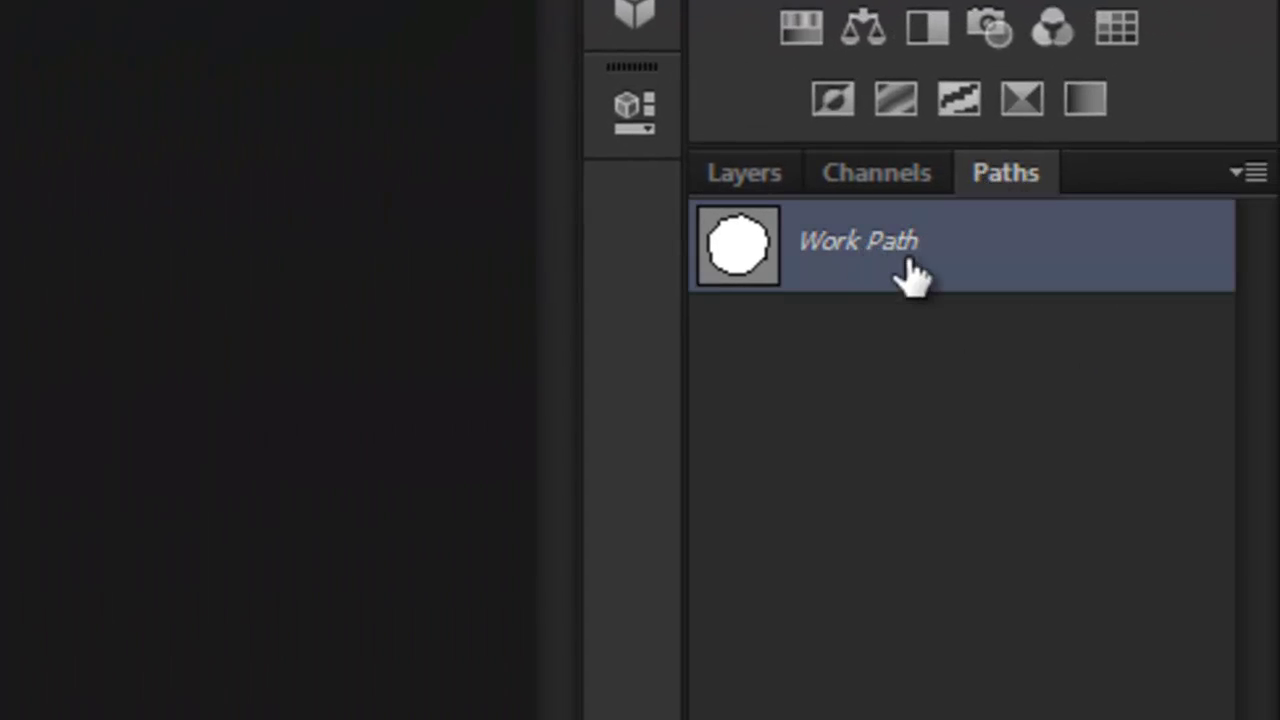
right_click(1046, 264)
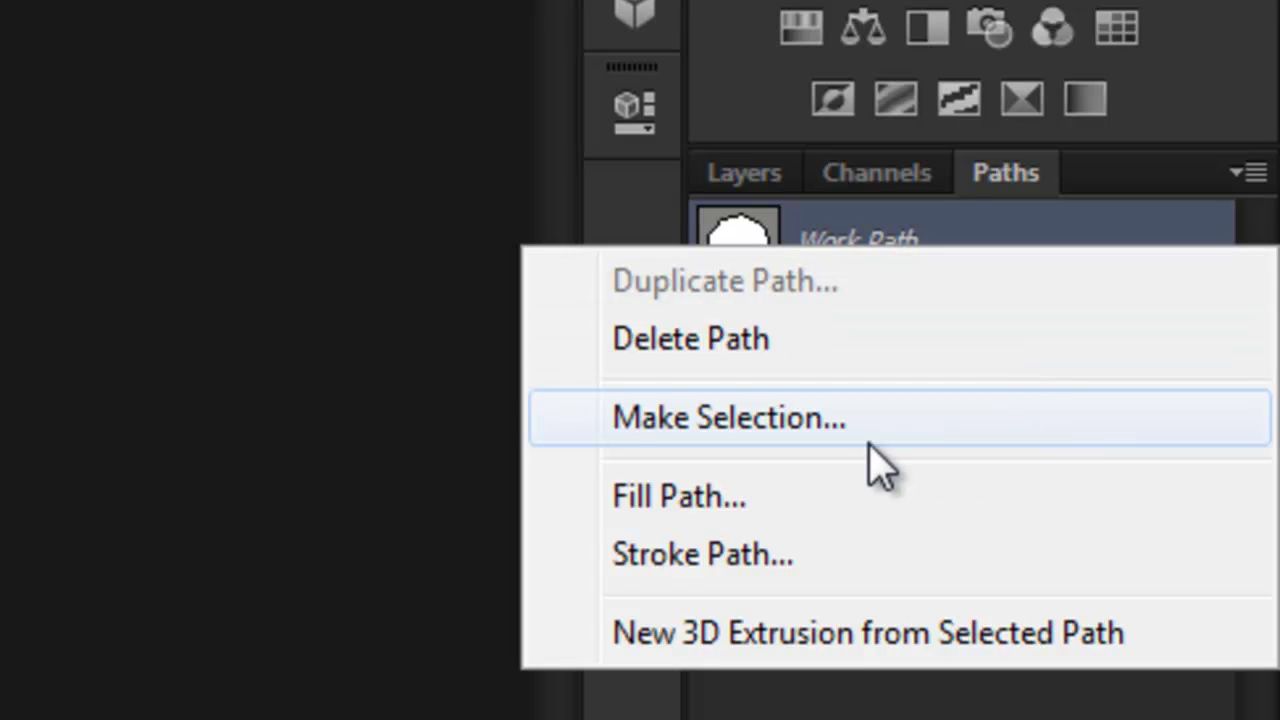
click(1075, 426)
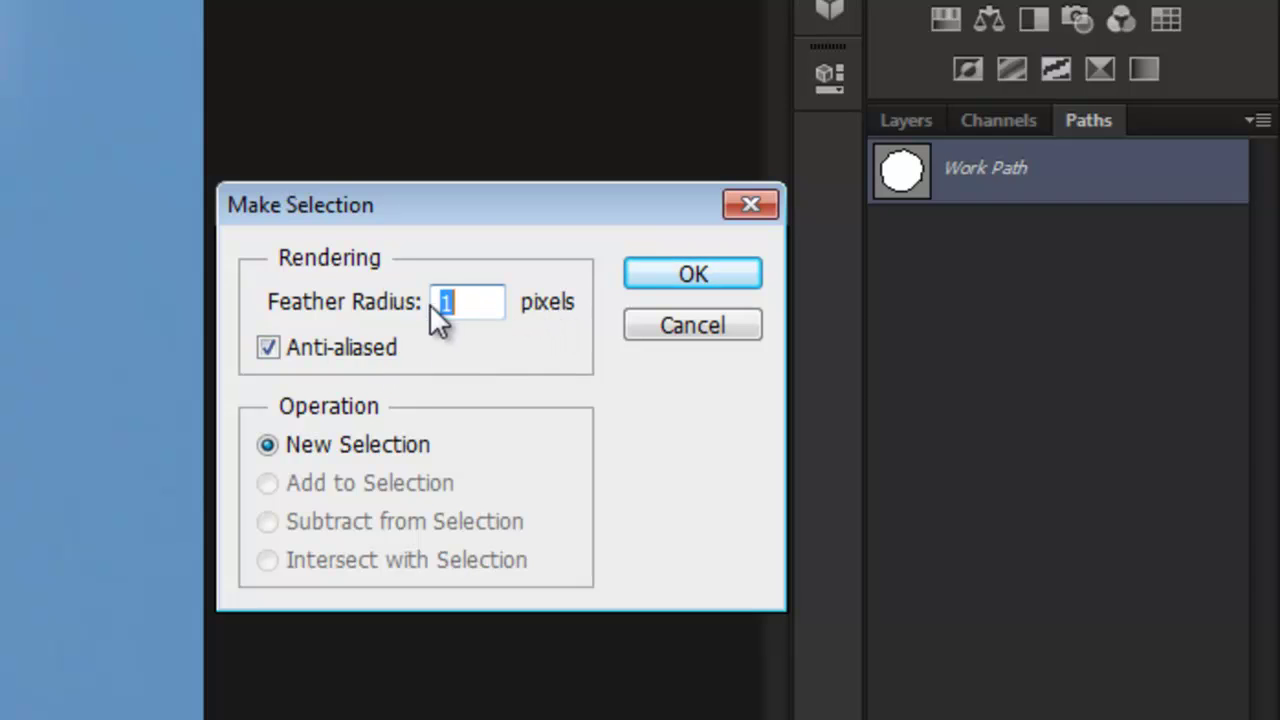
click(490, 310)
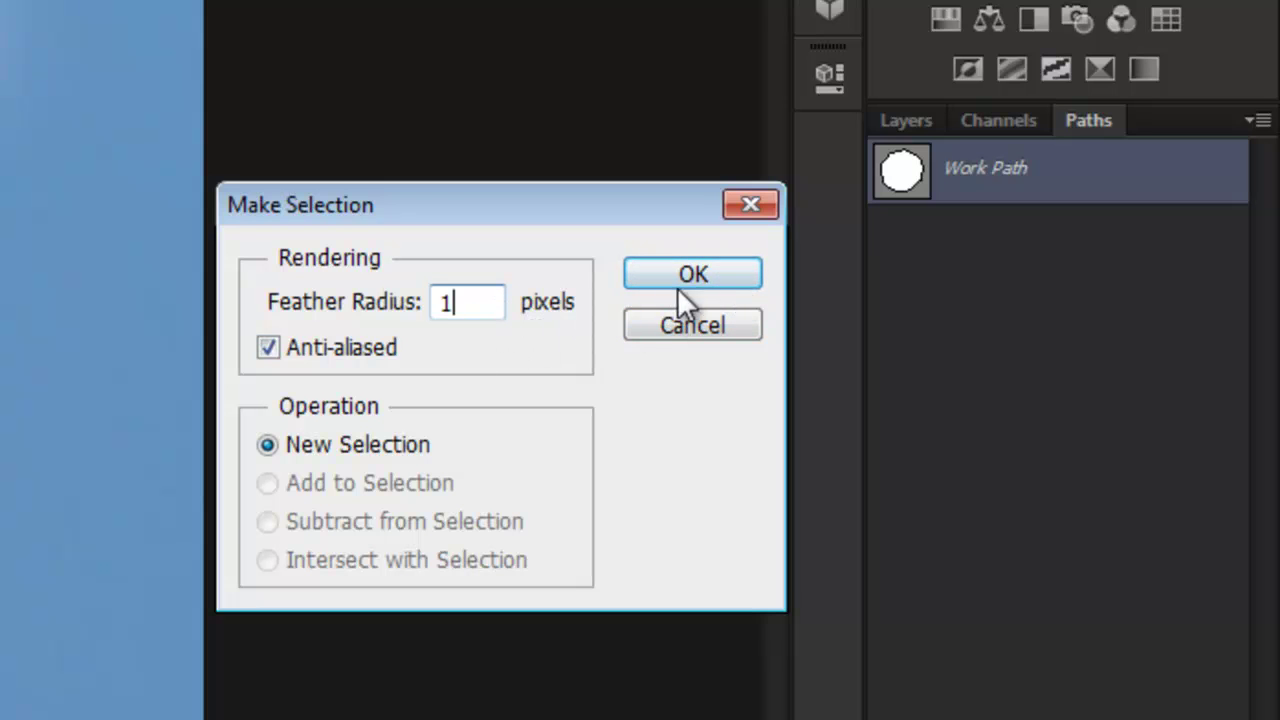
click(734, 278)
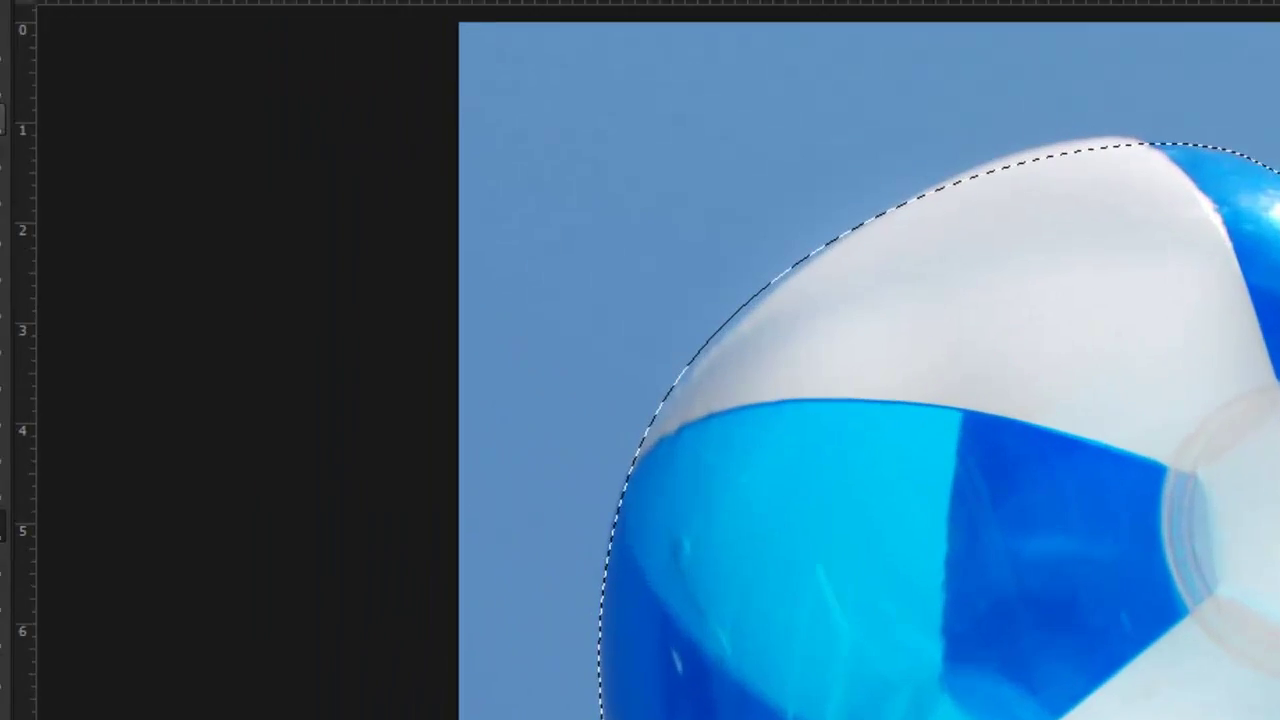
Step: Refine the ball selection's edge with Smart Radius on, a radius of 7.9 px and Smooth at 13
click(48, 140)
key(p)
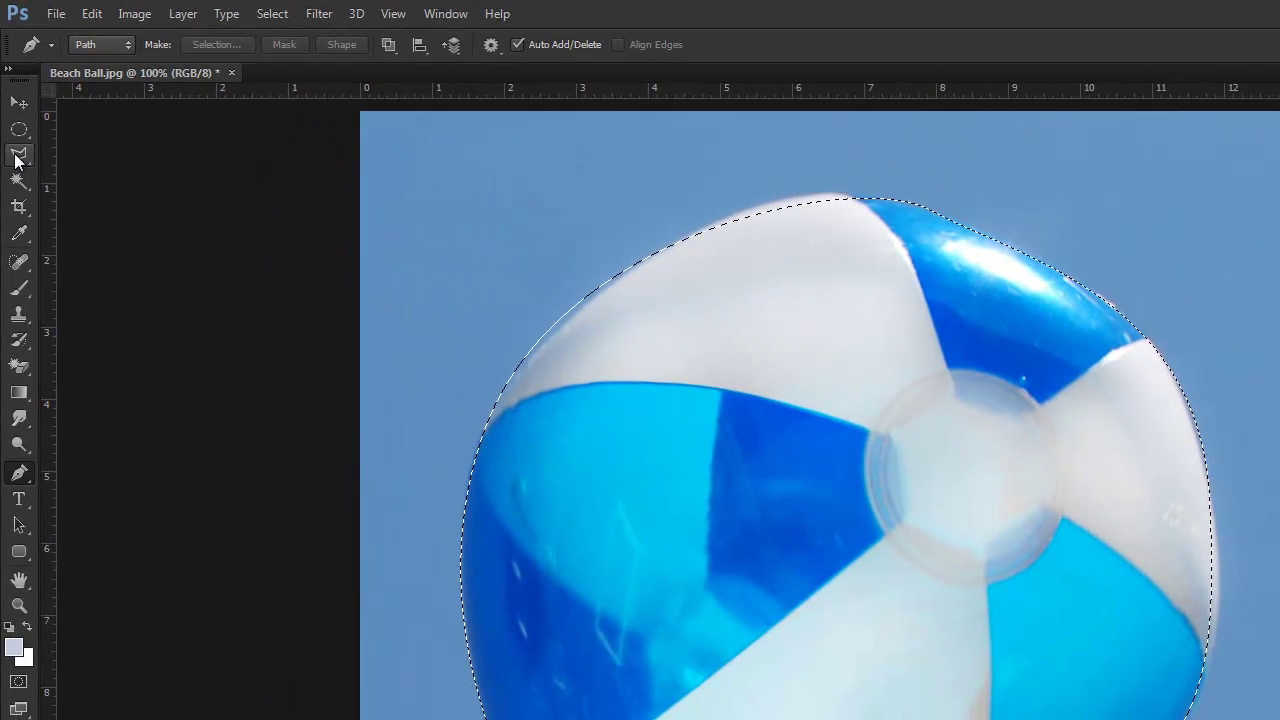
click(28, 167)
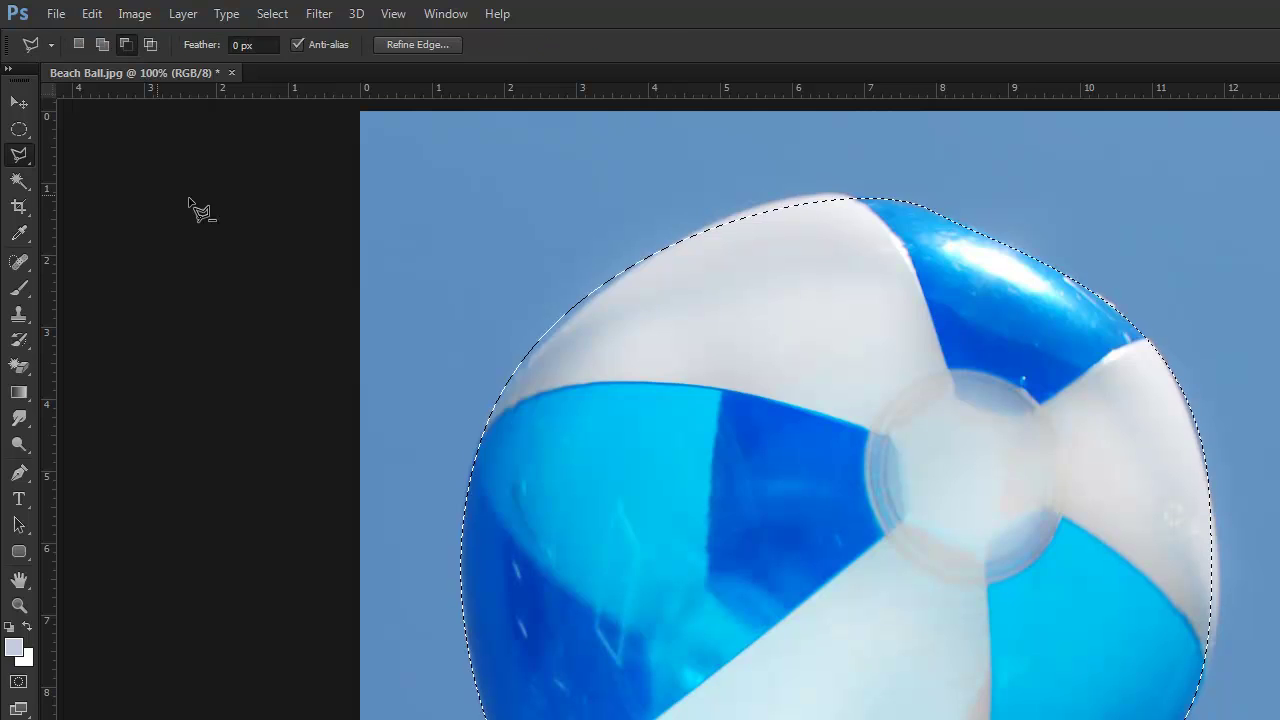
click(440, 47)
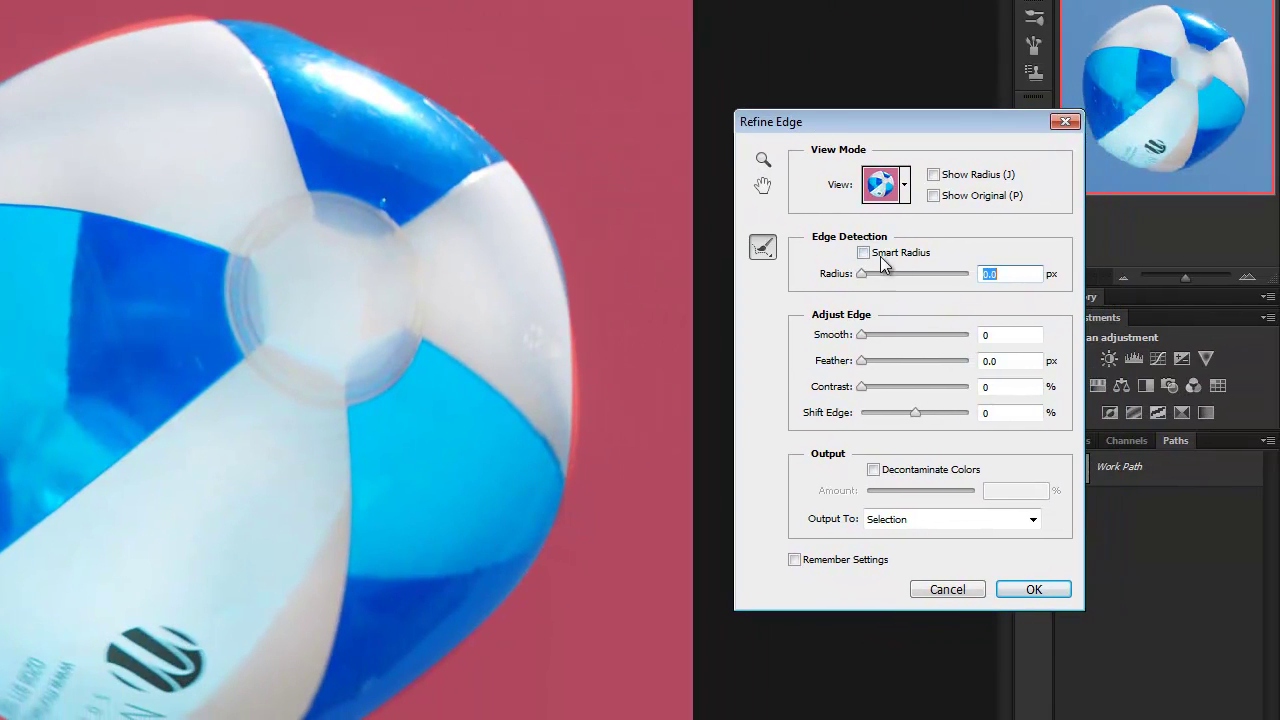
click(987, 276)
drag(862, 279, 901, 278)
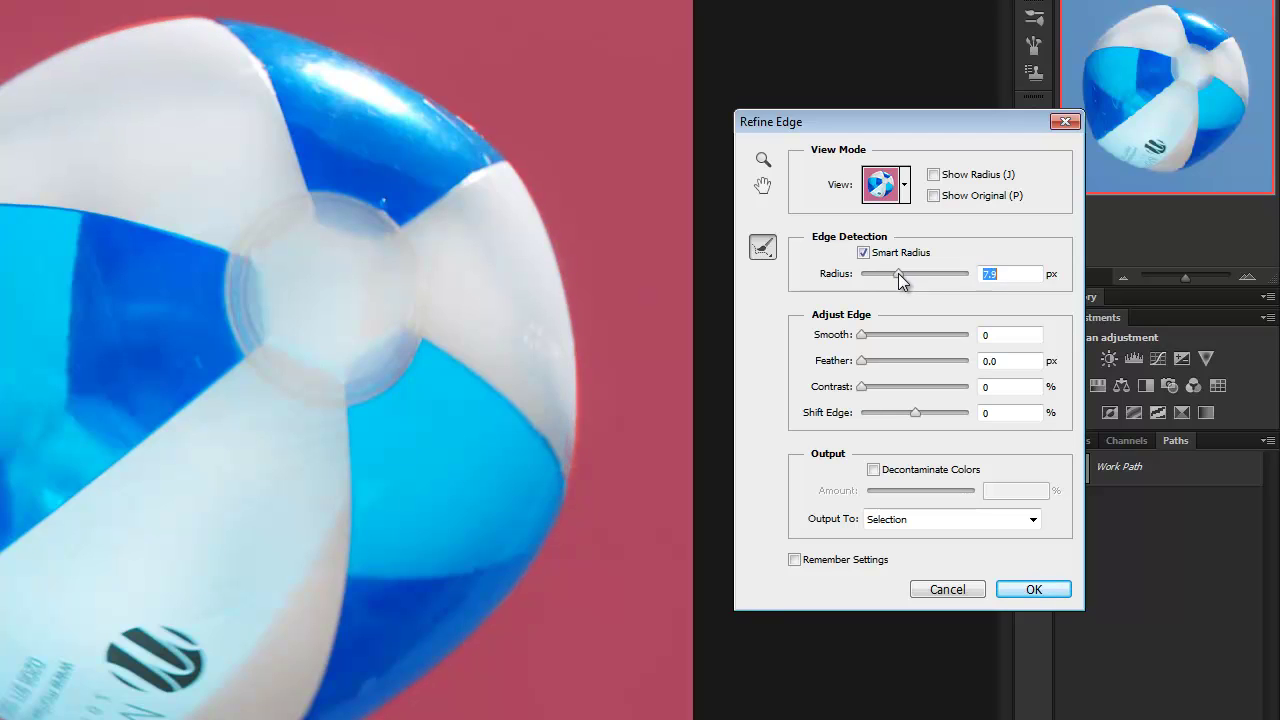
drag(861, 338, 877, 341)
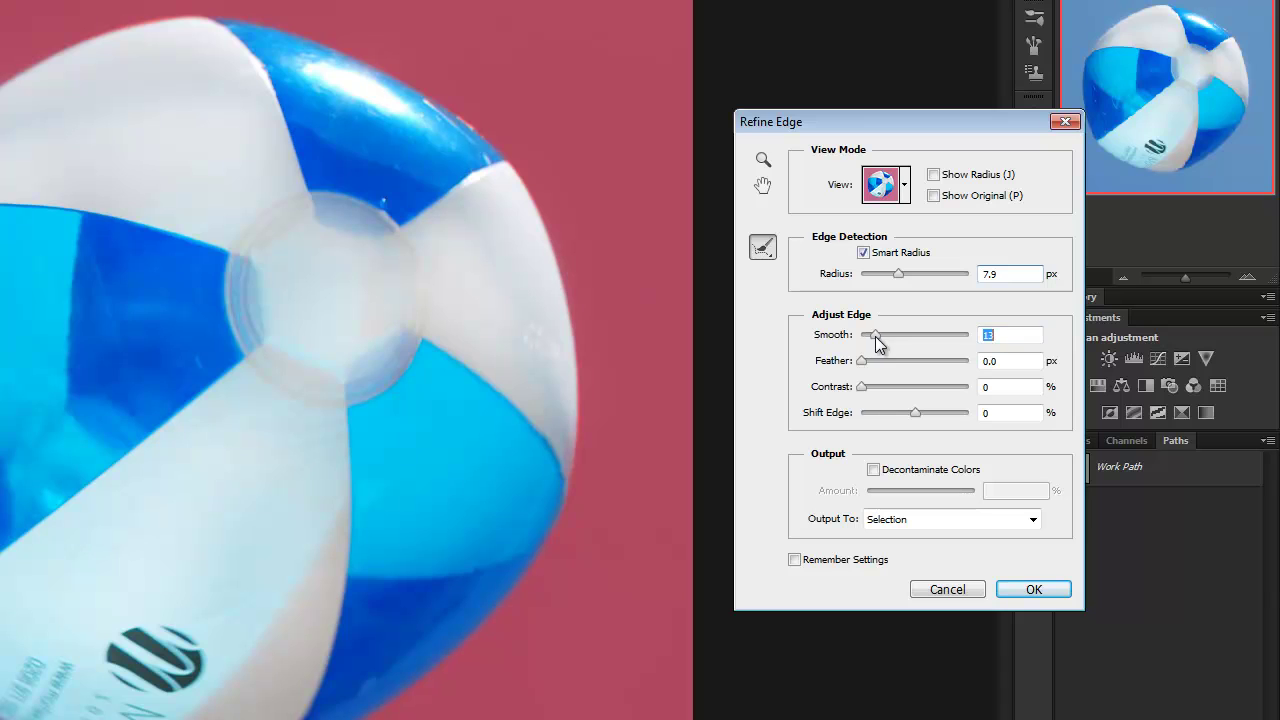
click(1052, 598)
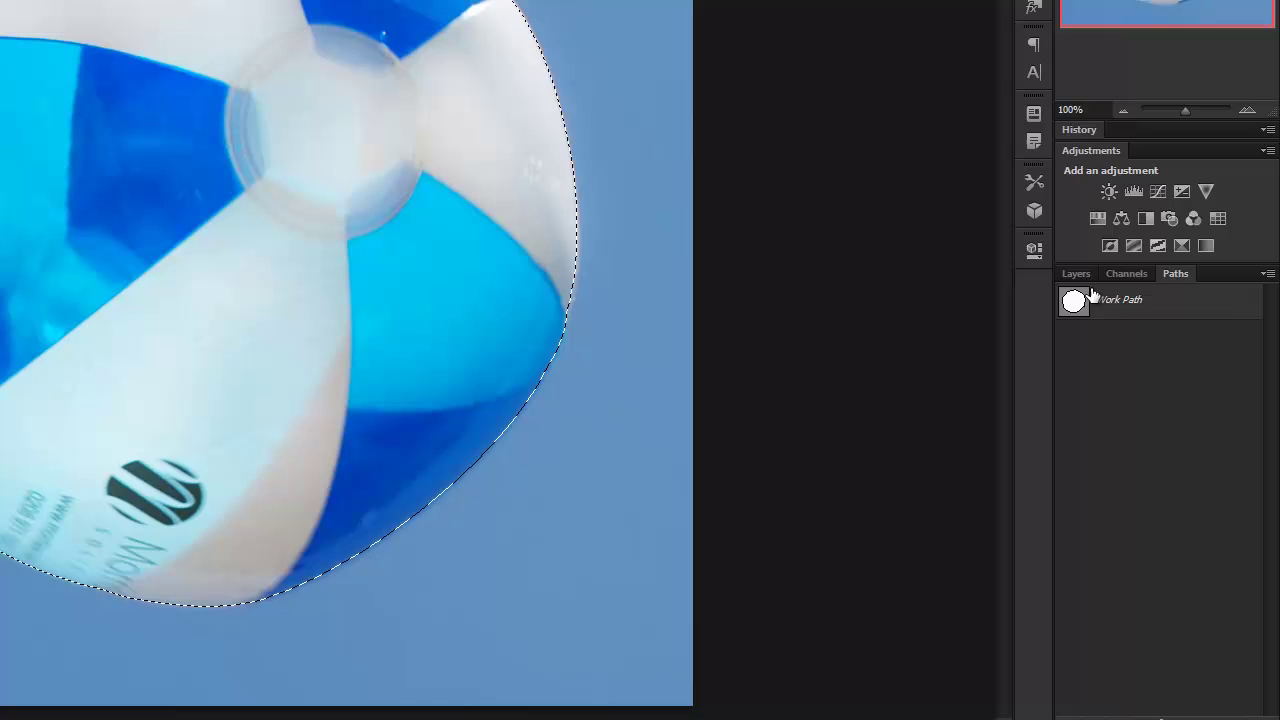
Step: Convert the locked Background into a regular layer with the default settings
click(1139, 413)
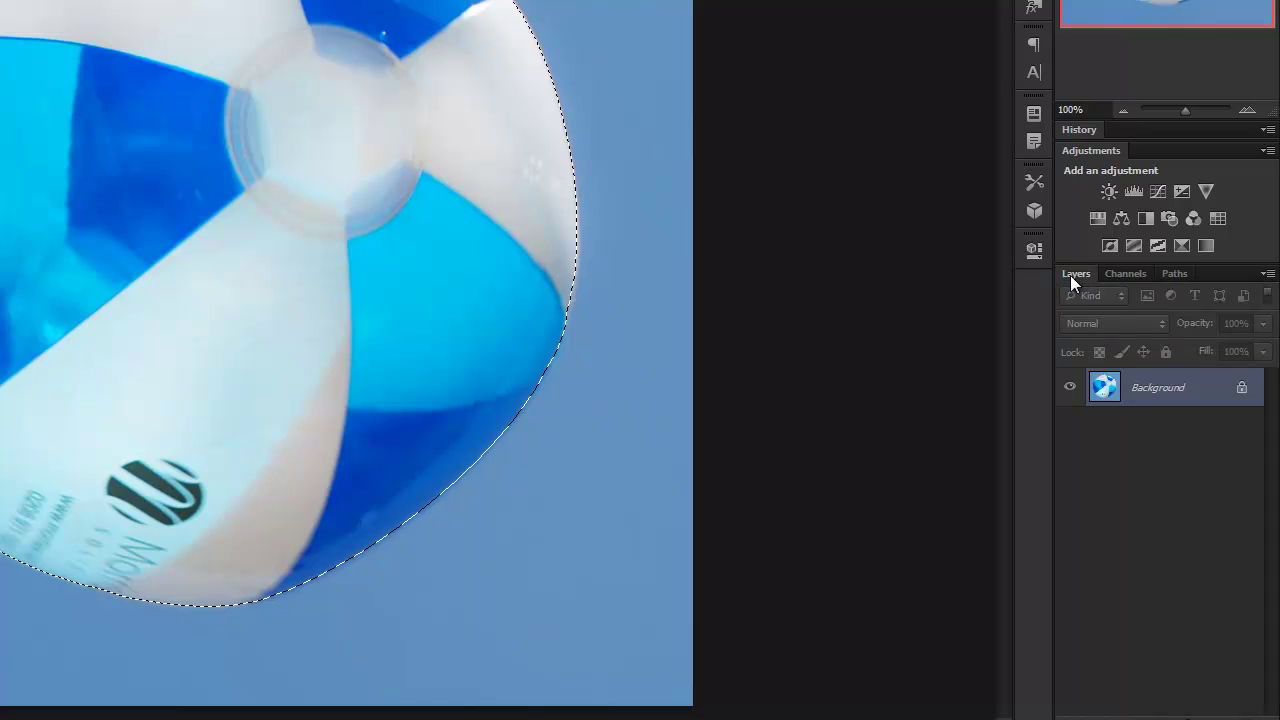
double_click(1197, 388)
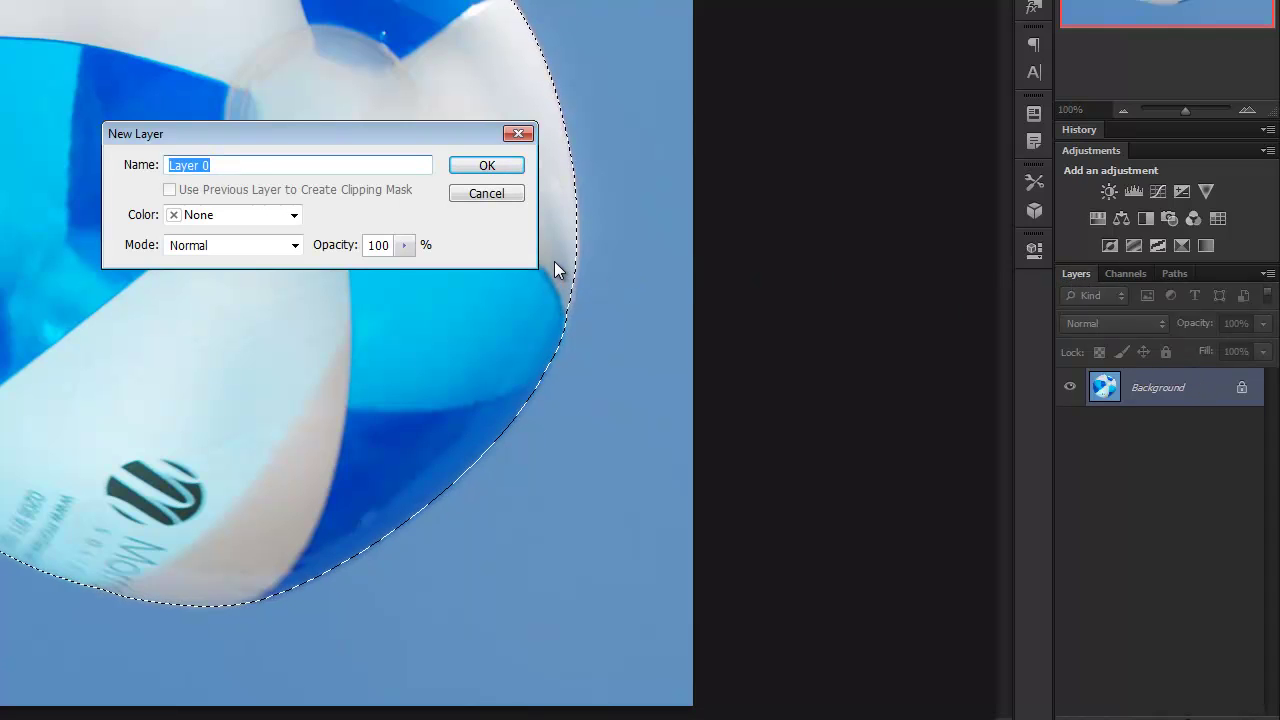
click(476, 169)
Step: Invert the ball selection, delete the blue background around the ball, and deselect
right_click(467, 158)
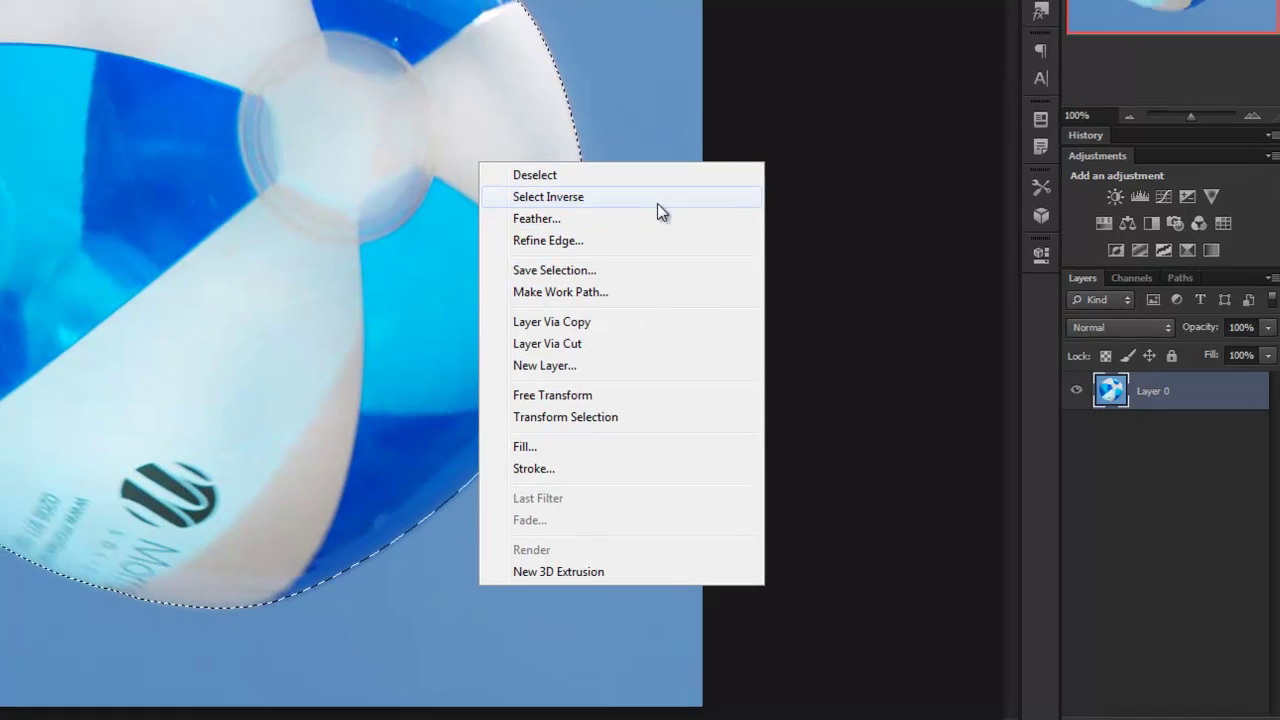
click(654, 194)
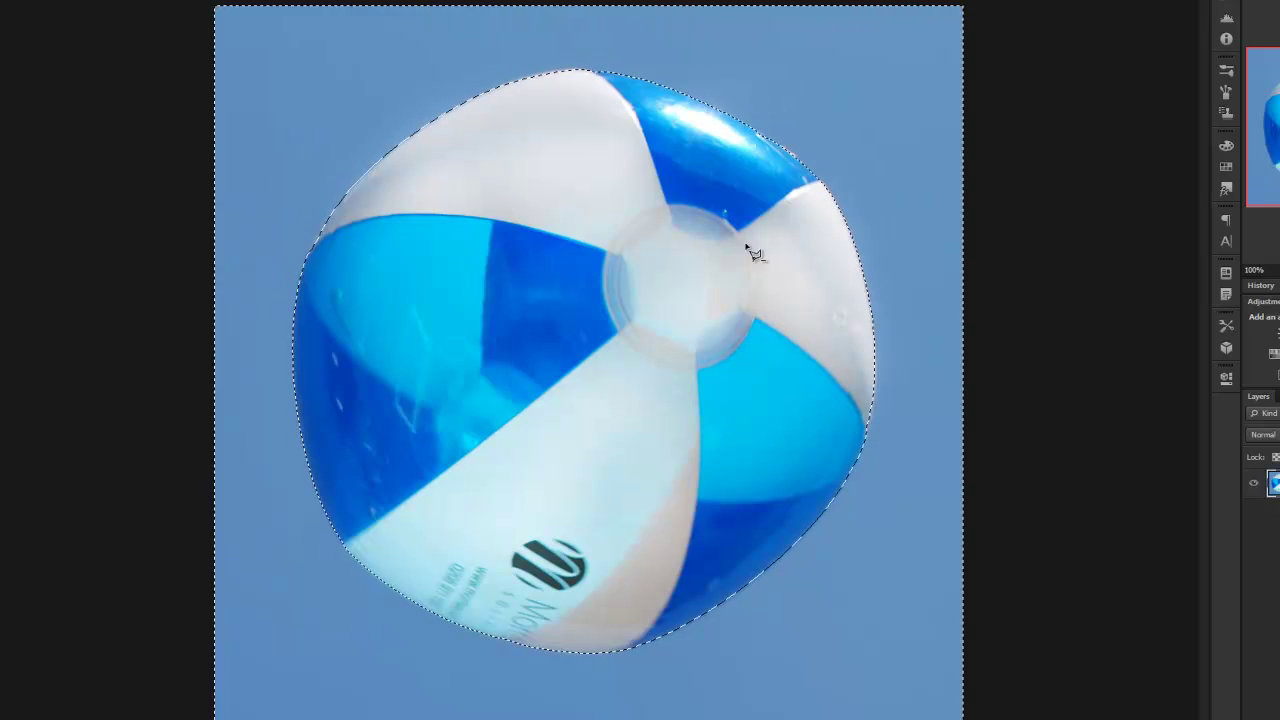
key(Delete)
right_click(663, 234)
click(692, 238)
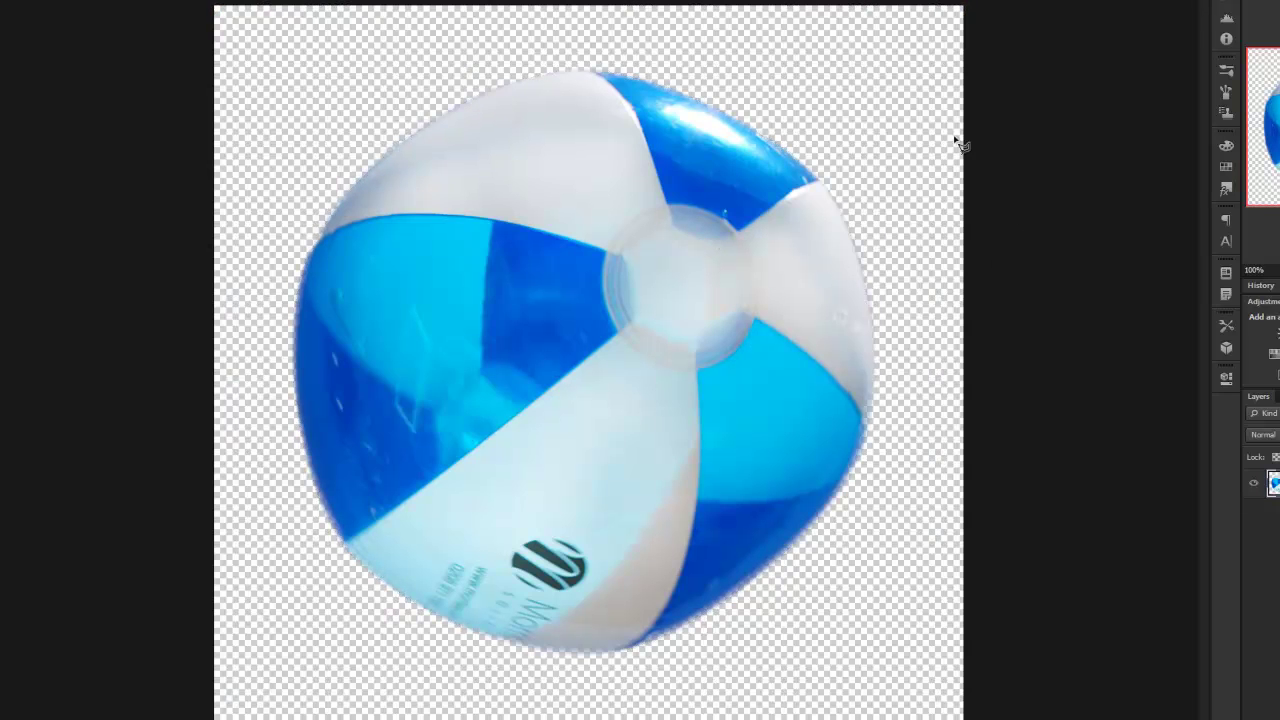